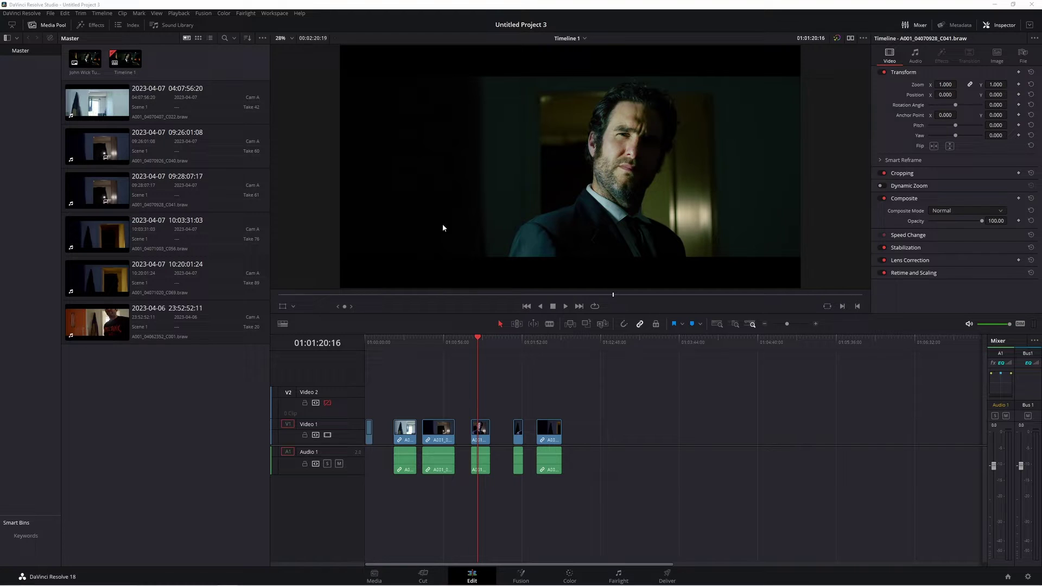
- Scrub through the graded timeline and park on the C041 shot at 01:01:23:06
left_click_drag(418, 359, 549, 364)
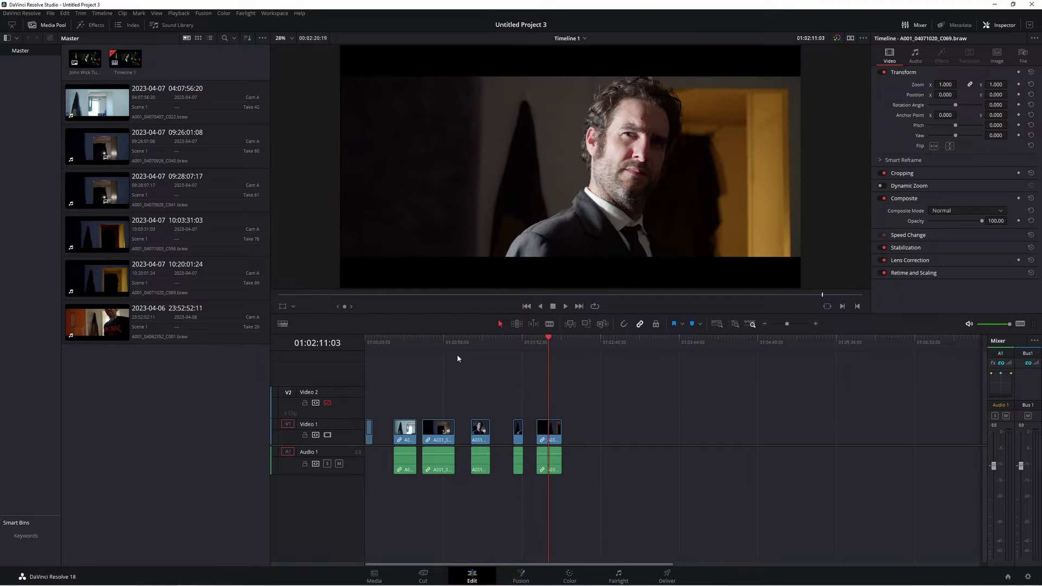
left_click_drag(472, 350, 452, 351)
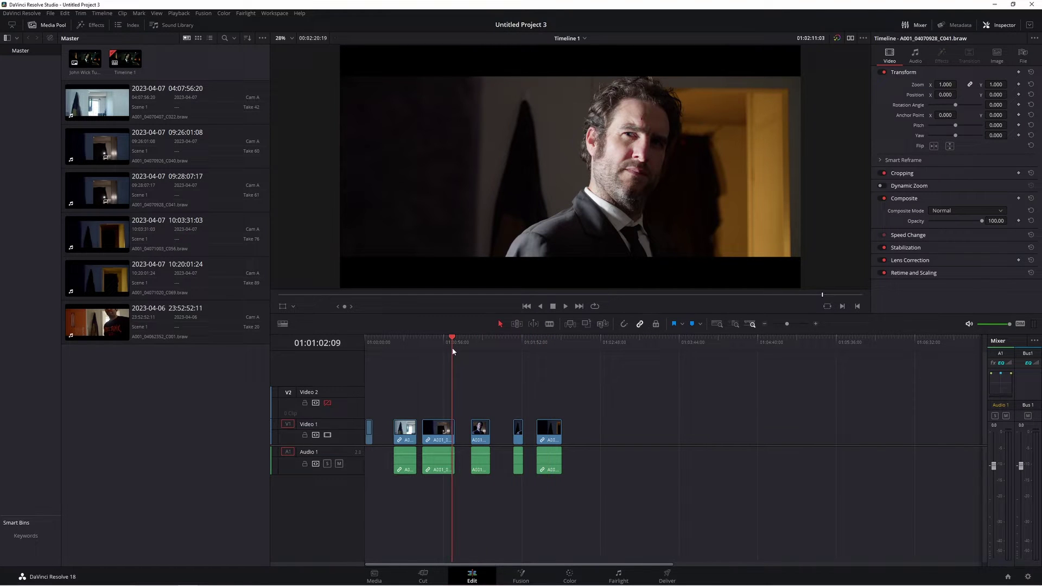
left_click(481, 466)
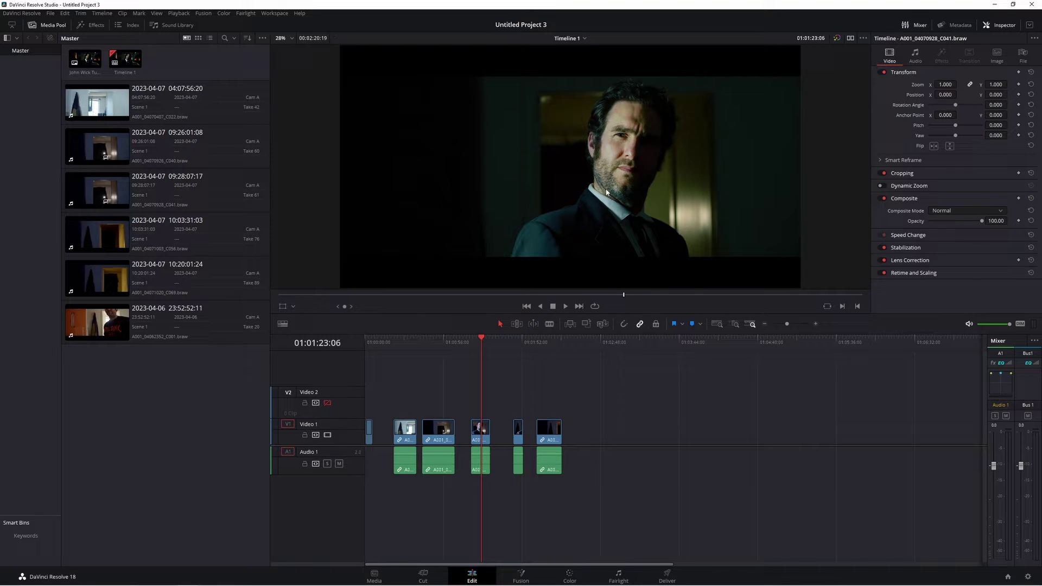
left_click(50, 13)
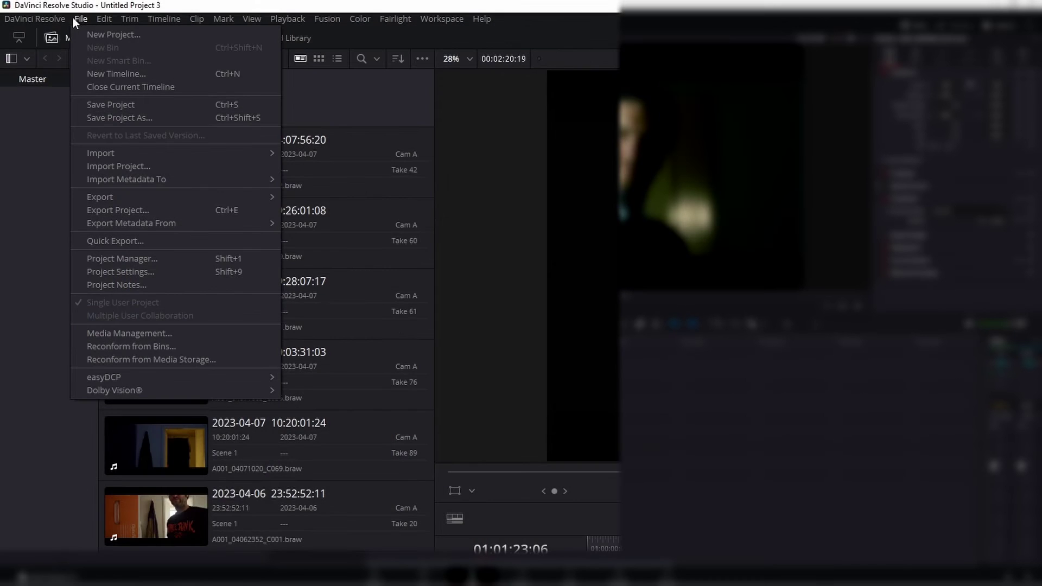
mouse_move(81, 124)
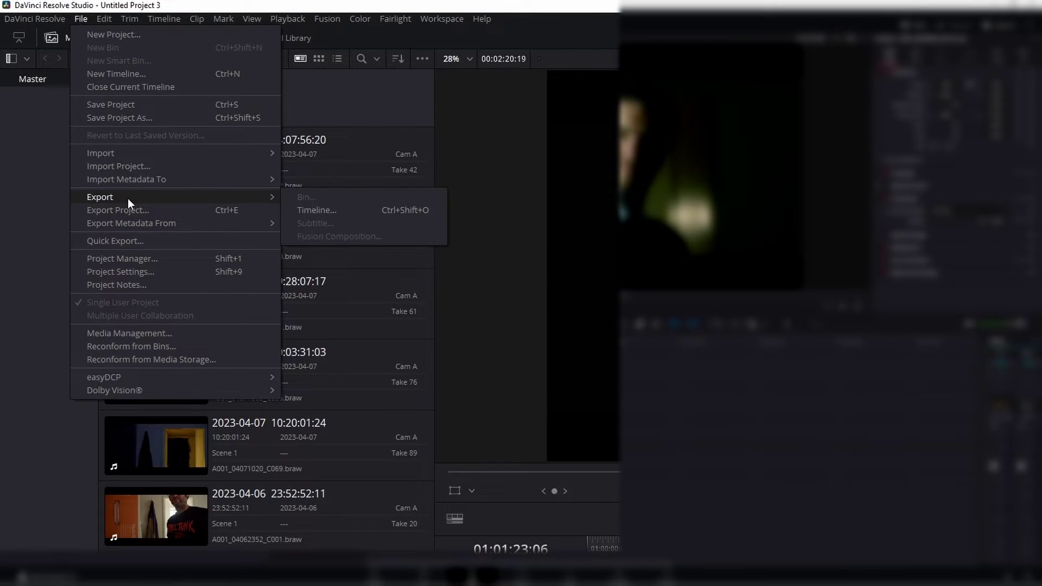
left_click(360, 212)
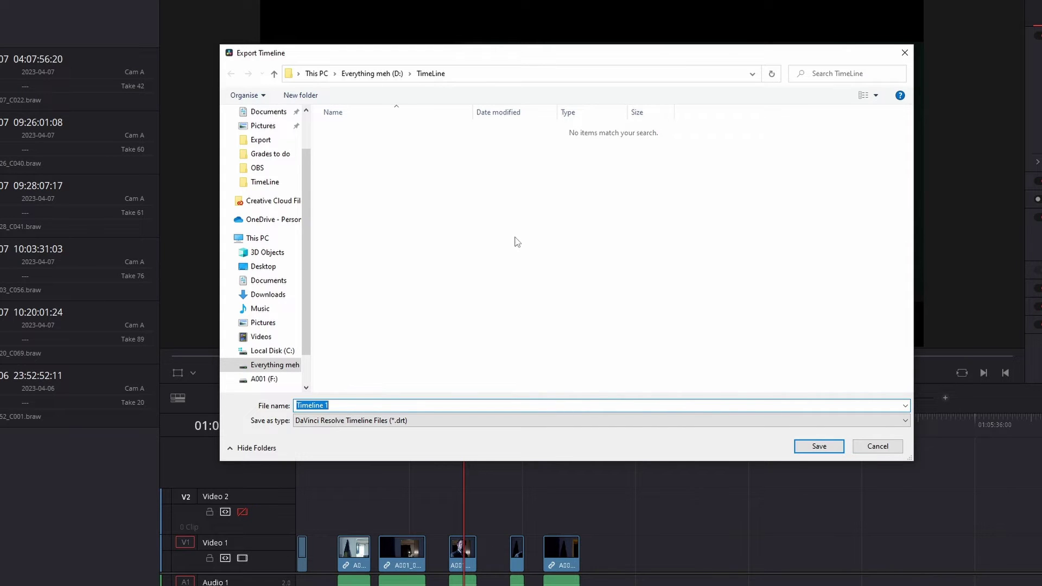
left_click(381, 77)
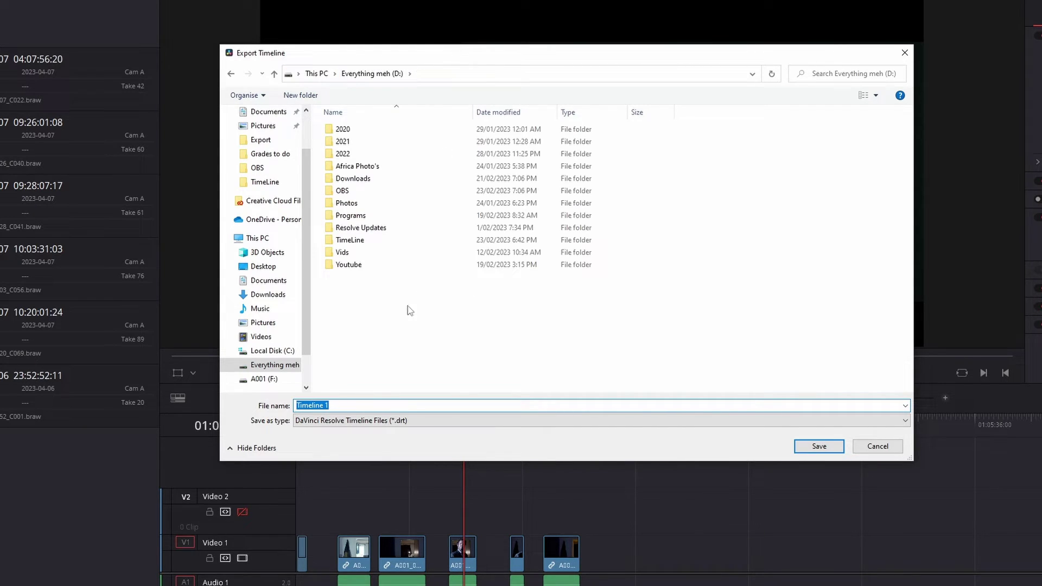
double_click(360, 240)
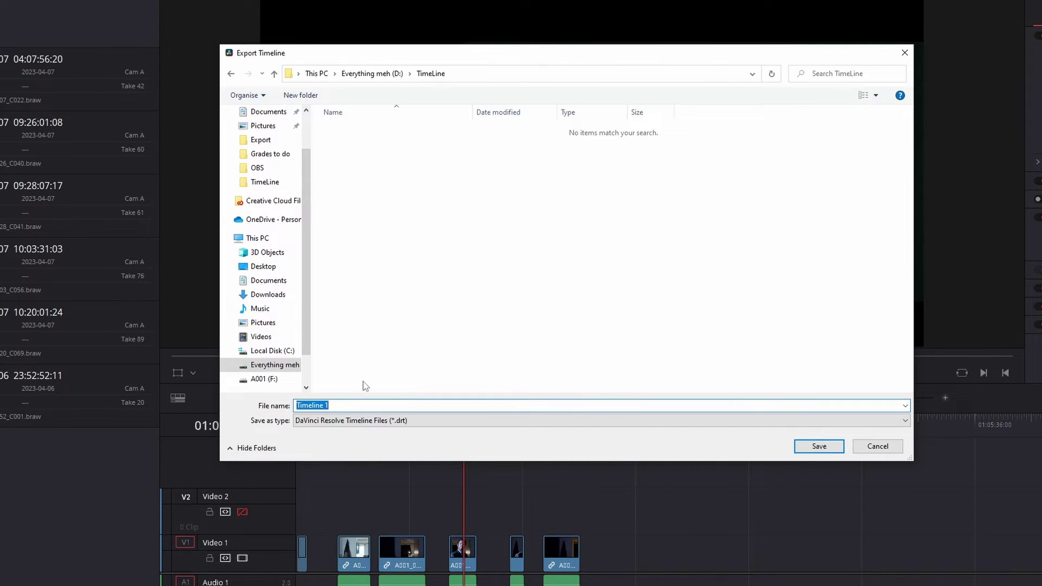
type("Johny Wiock")
left_click(551, 427)
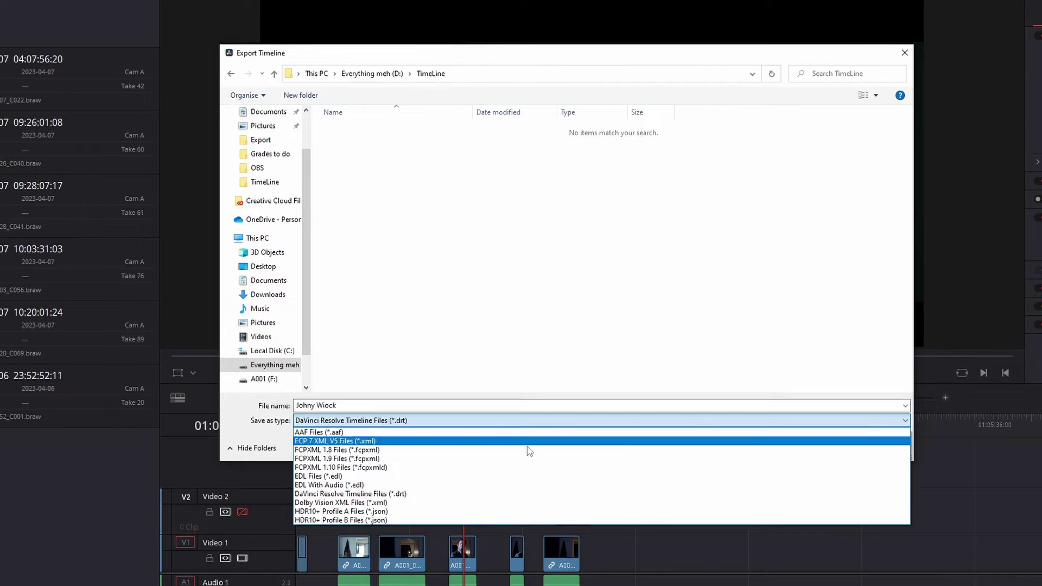
left_click(415, 494)
left_click(819, 446)
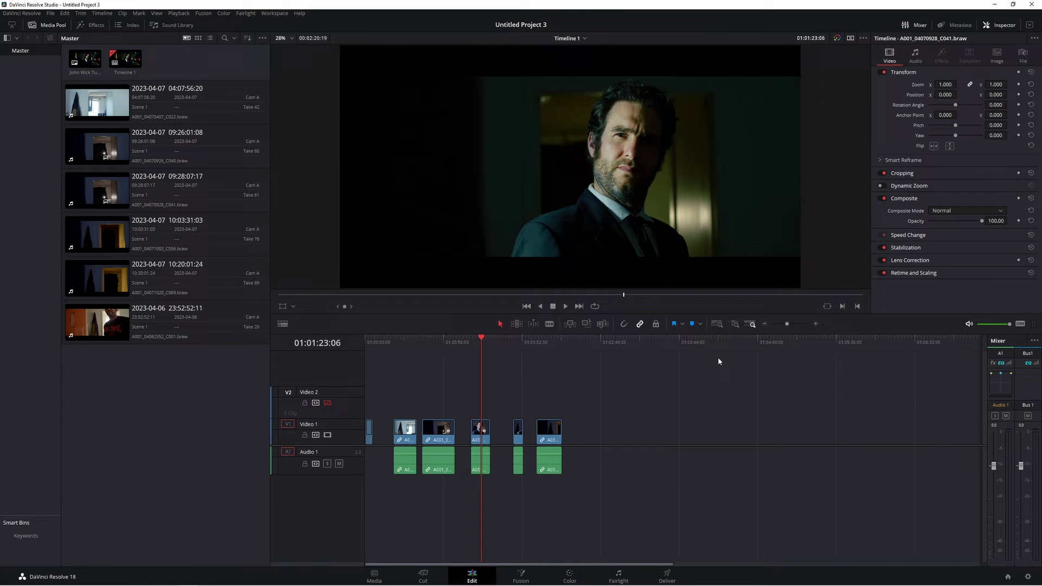
- Check frames near 01:01:24, then preview C041, Timeline 1, John Wick Tunnel and C056 on the Media page
left_click(485, 352)
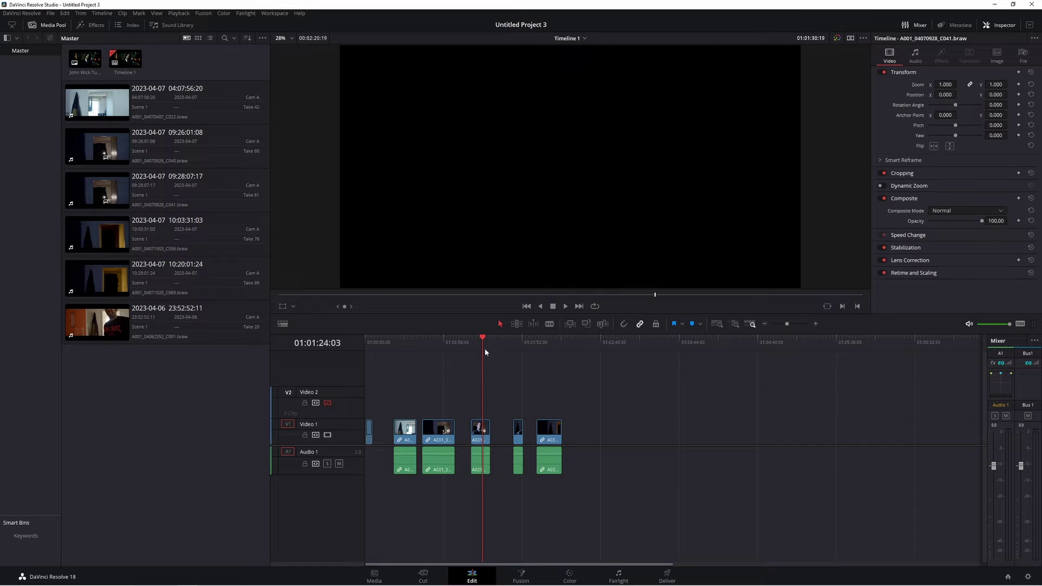
left_click_drag(493, 340, 484, 358)
key("shift+2")
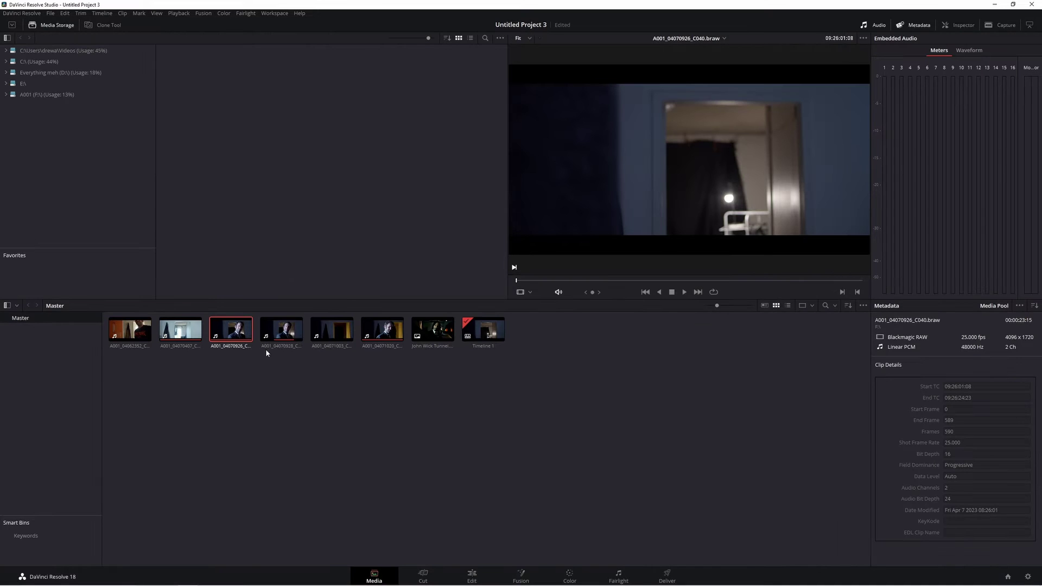
left_click(281, 343)
left_click(579, 477)
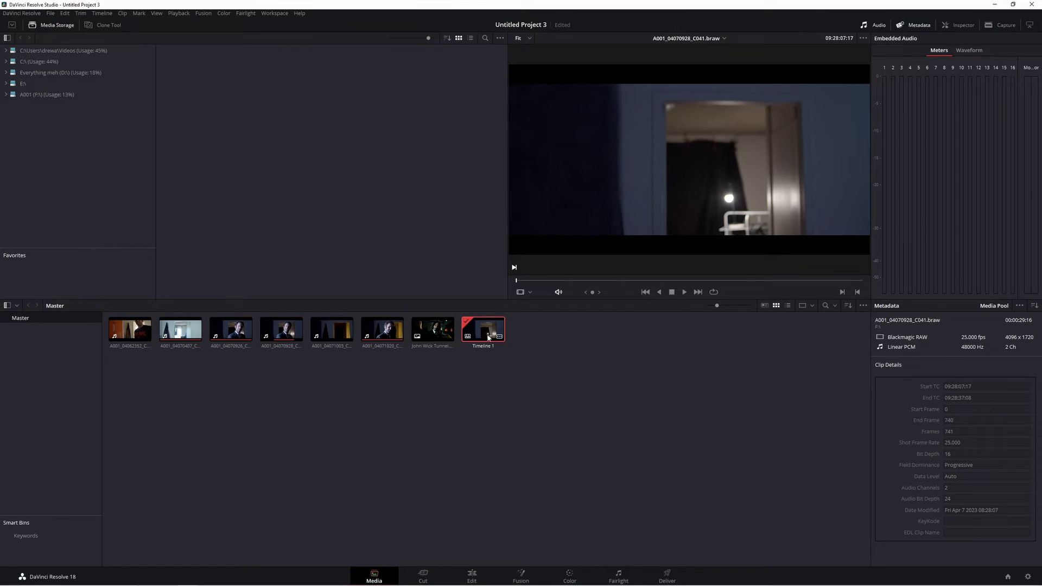
left_click(434, 330)
left_click(337, 334)
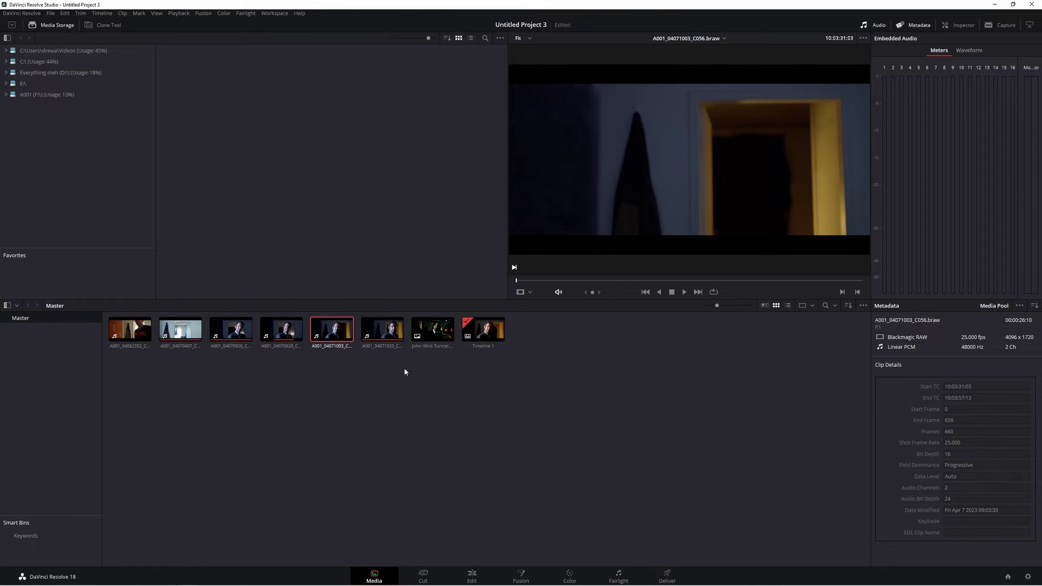
- Create and open a new project named 'TimelNe' from the Project Manager
left_click(1007, 576)
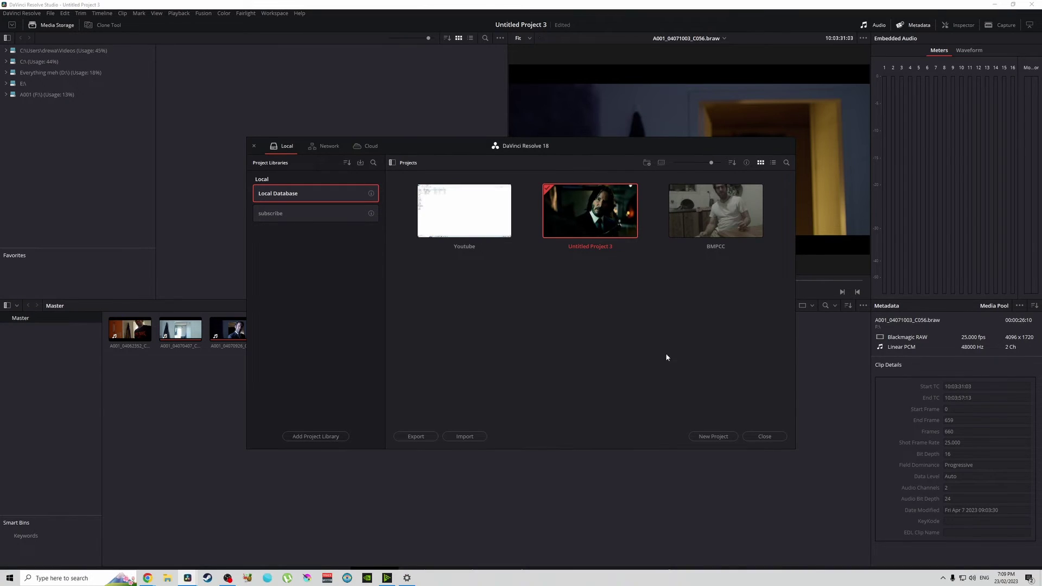
left_click(706, 436)
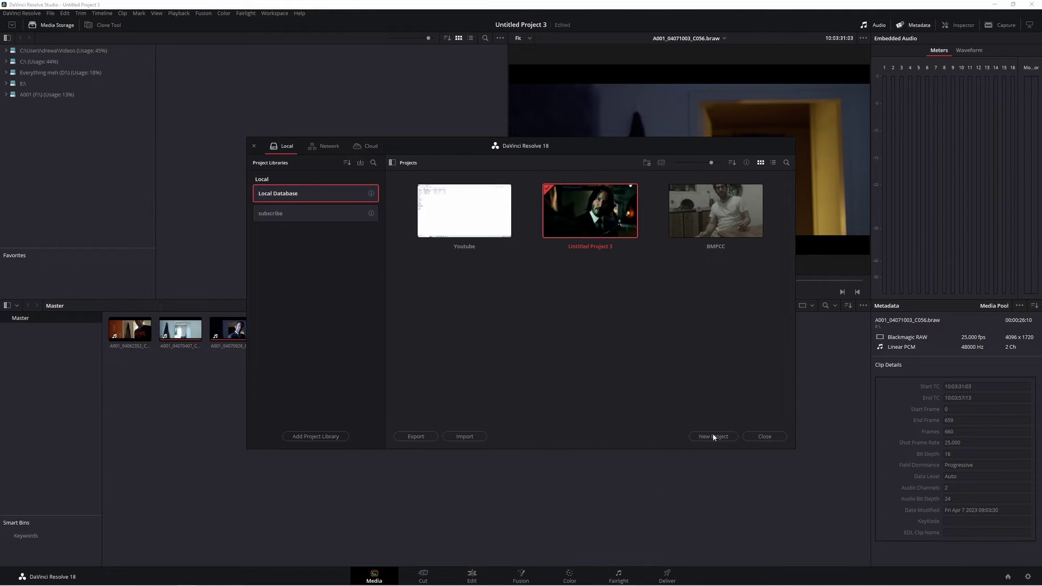
type("Time")
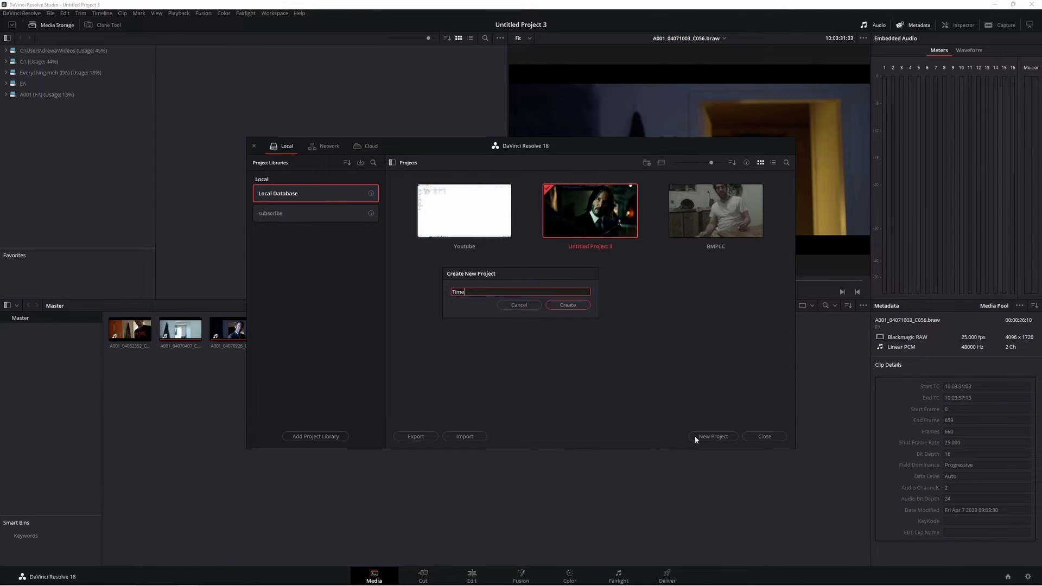
type("lNe")
left_click(578, 307)
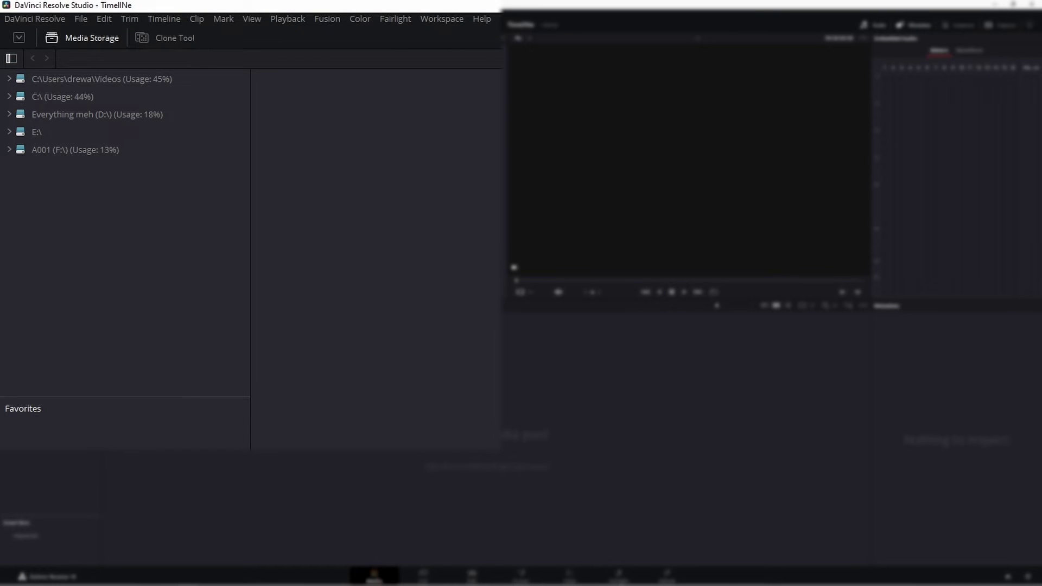
- Import the 'Johny Wiock' .drt timeline from the TimeLine folder via File > Import > Timeline
left_click(82, 18)
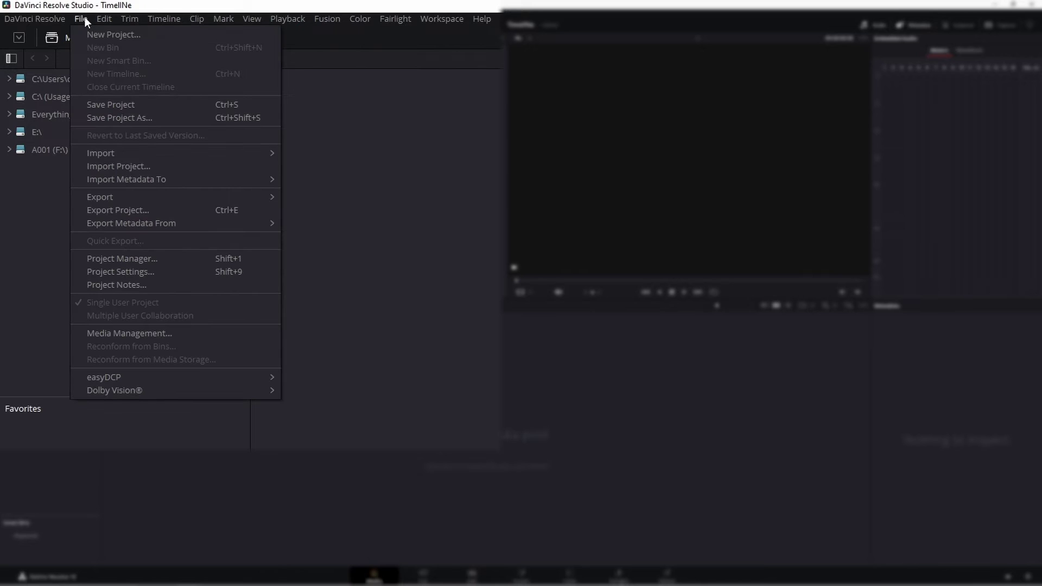
mouse_move(159, 152)
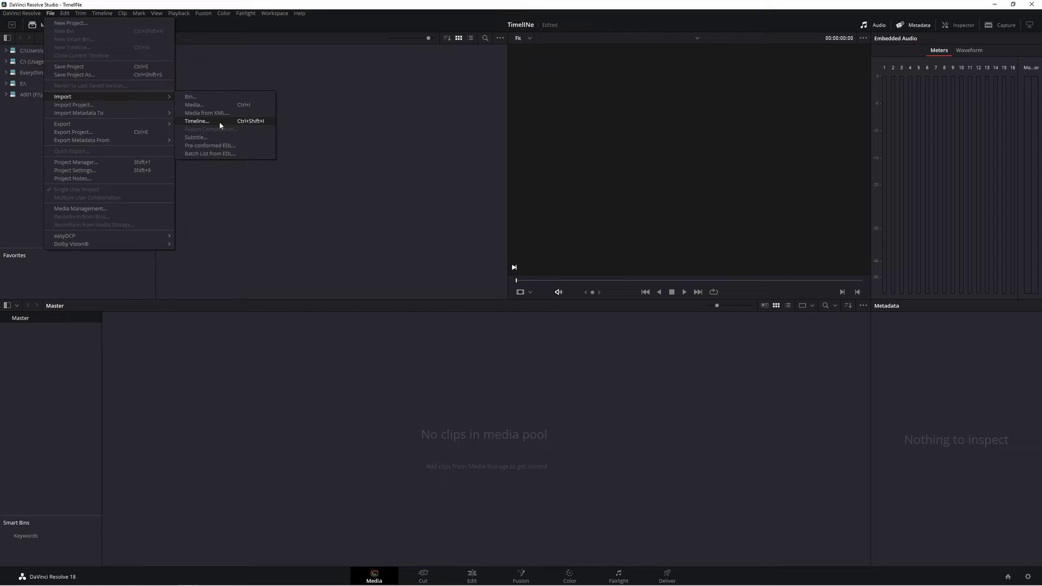
left_click(220, 123)
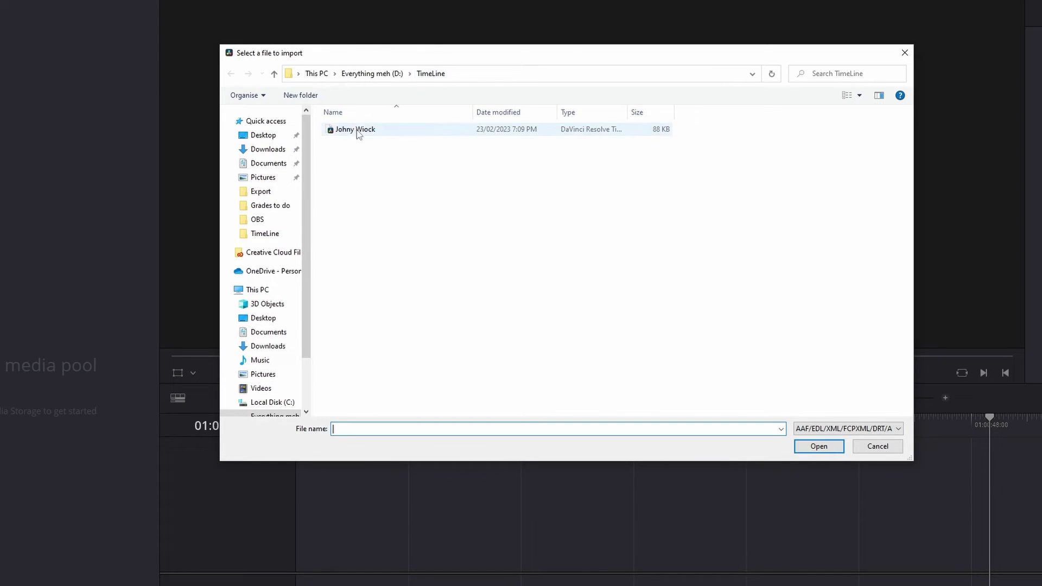
left_click(328, 129)
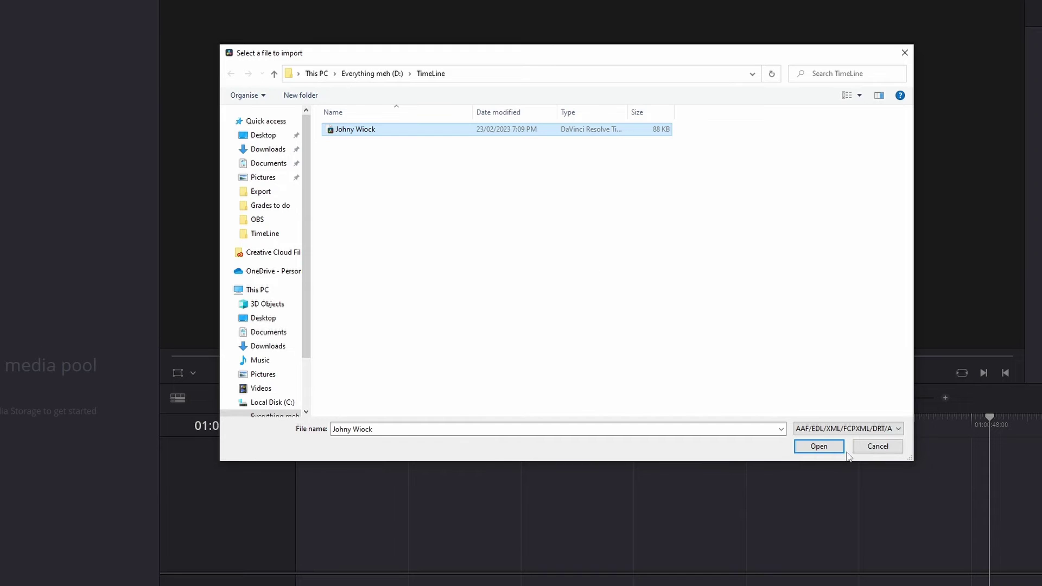
left_click(819, 447)
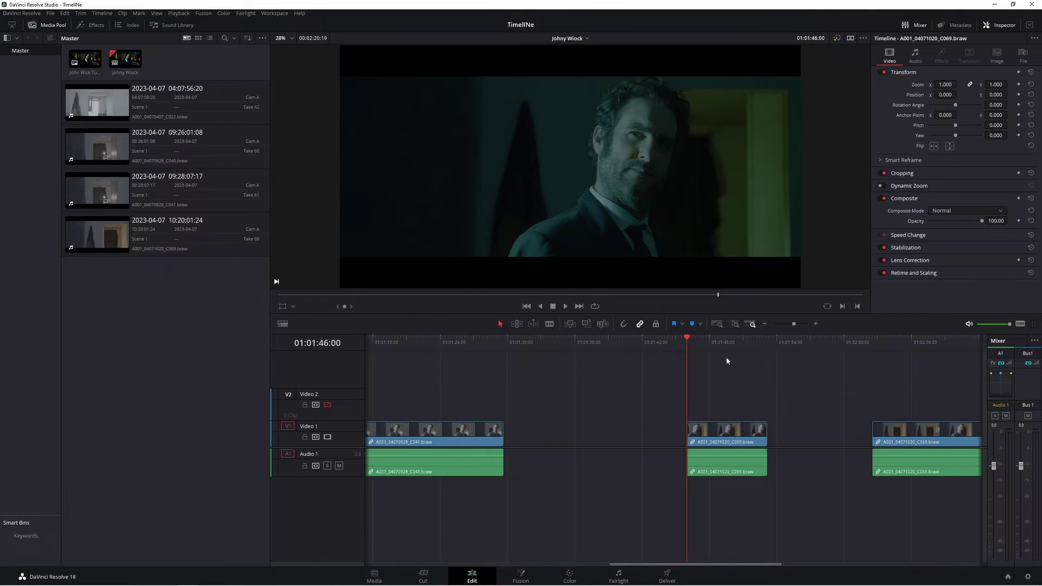
left_click(438, 363)
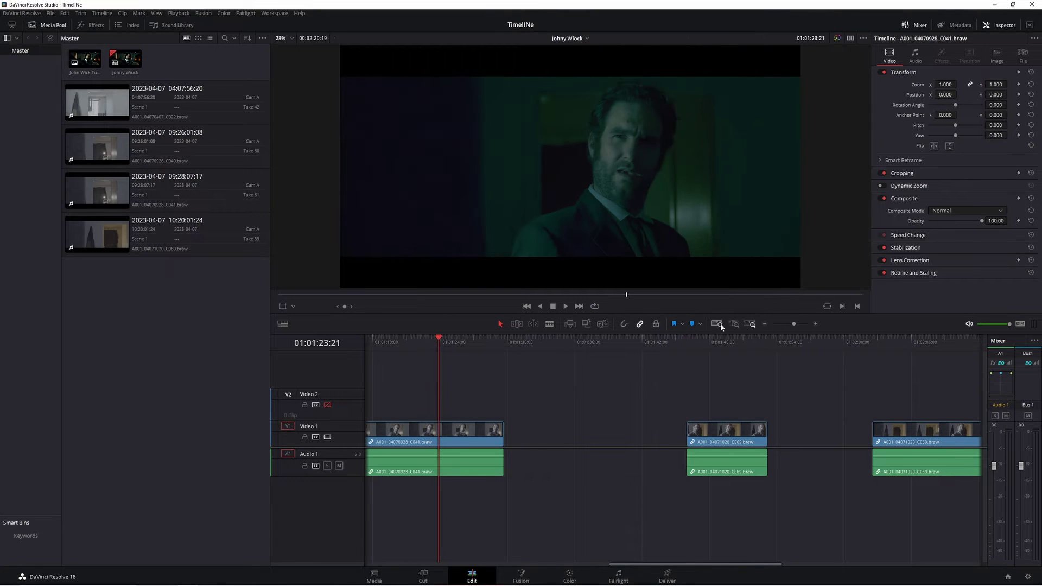
left_click_drag(793, 324, 786, 324)
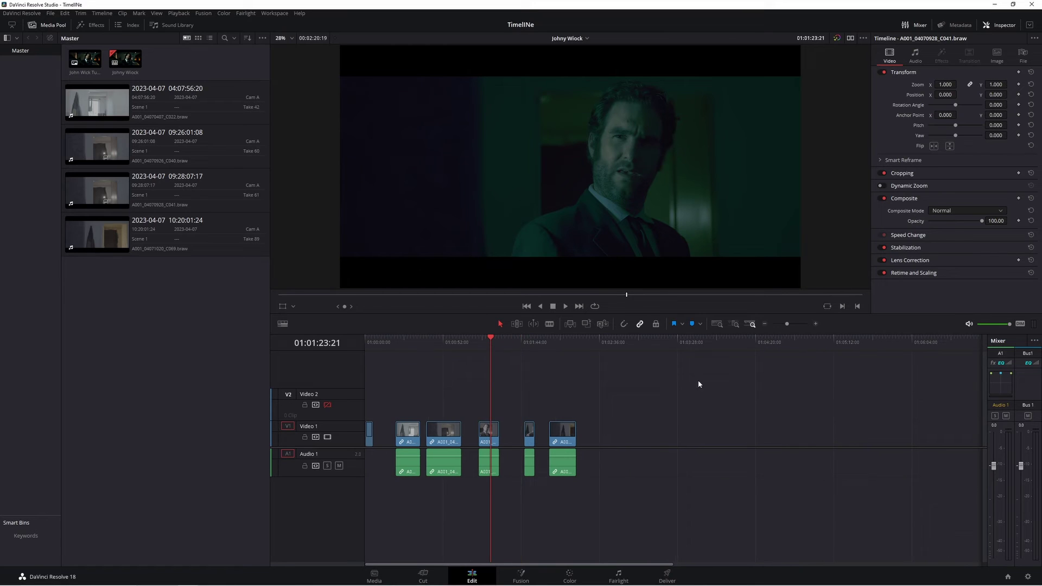
left_click_drag(495, 389, 441, 360)
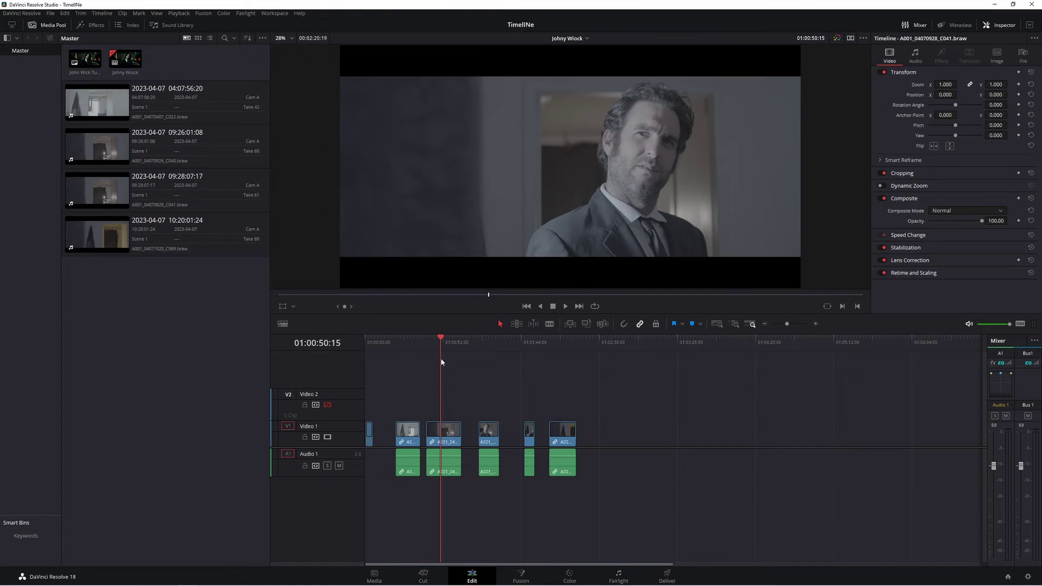
left_click(483, 346)
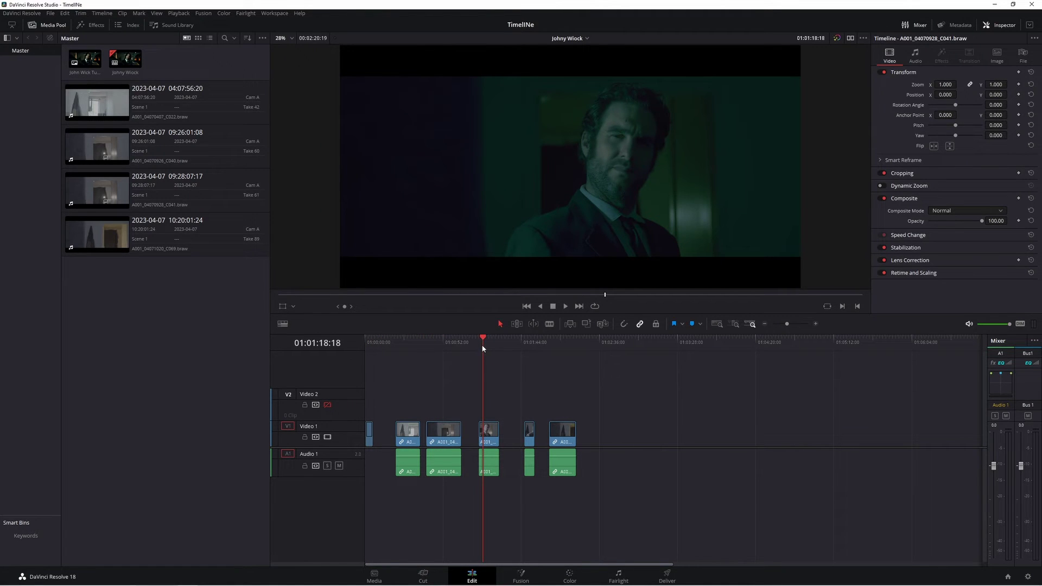
- Set the timeline frame rate to 25 fps and the resolution to 4096 x 2160 DCI
left_click(1027, 576)
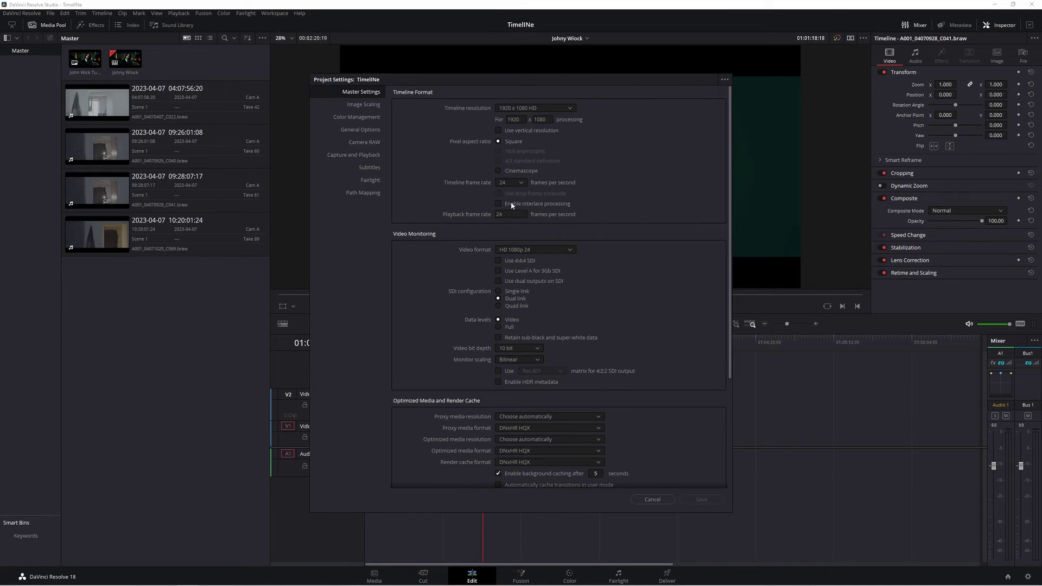
left_click(521, 183)
left_click(502, 228)
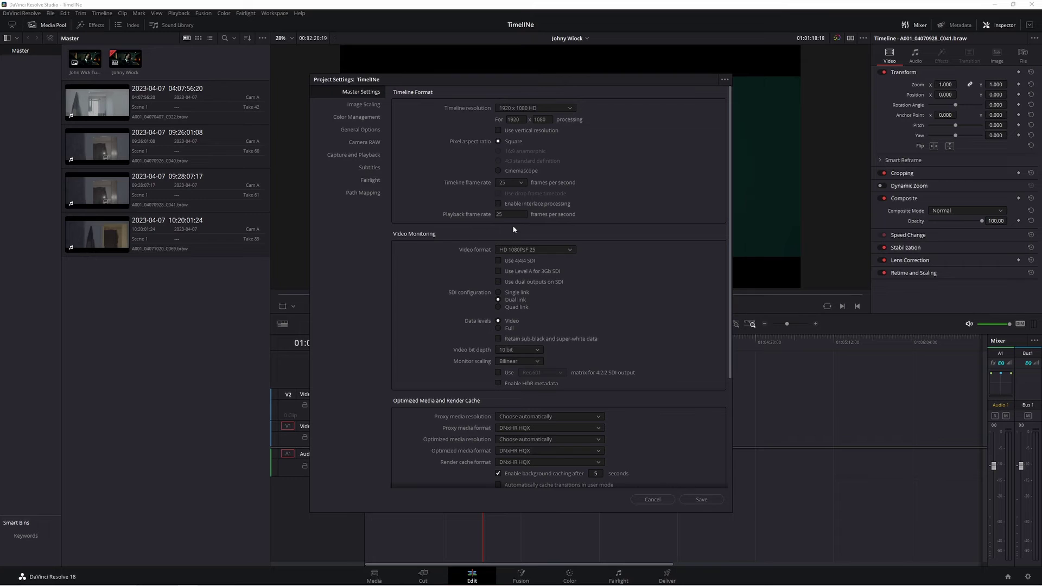
left_click(529, 108)
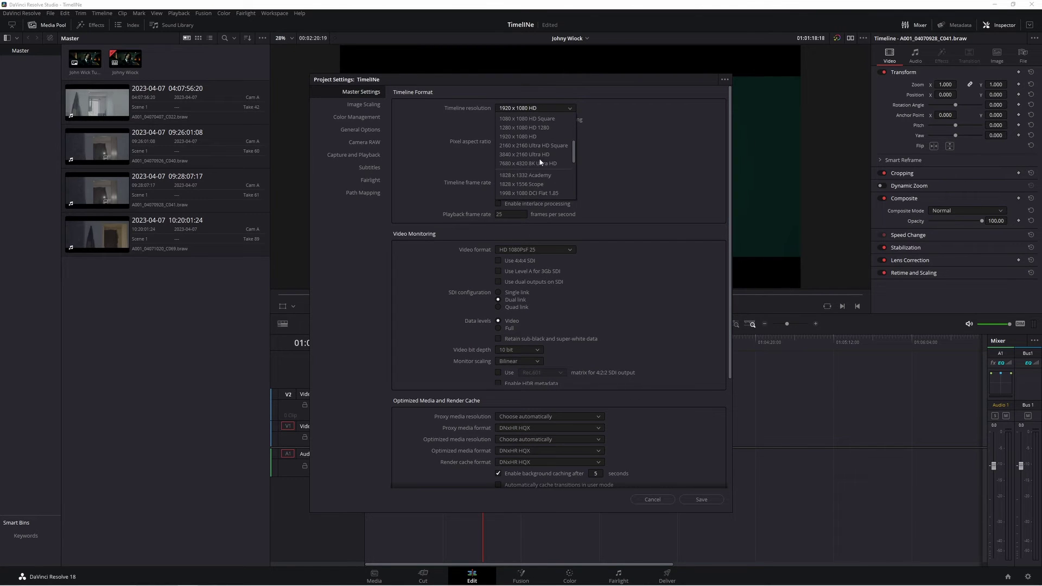
left_click(653, 498)
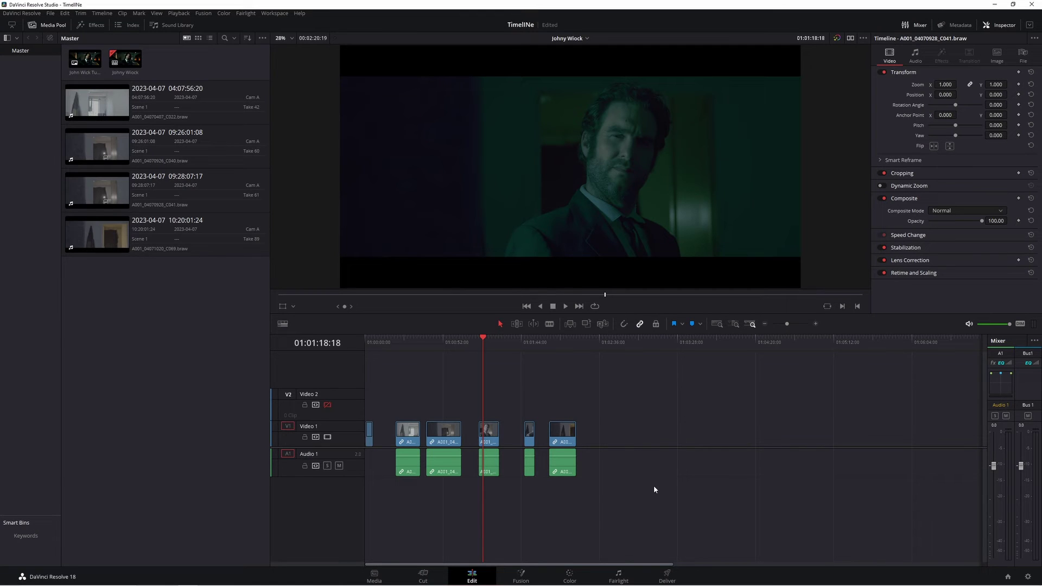
- Switch color science to DaVinci YRGB Color Managed and save the project settings
left_click(1028, 576)
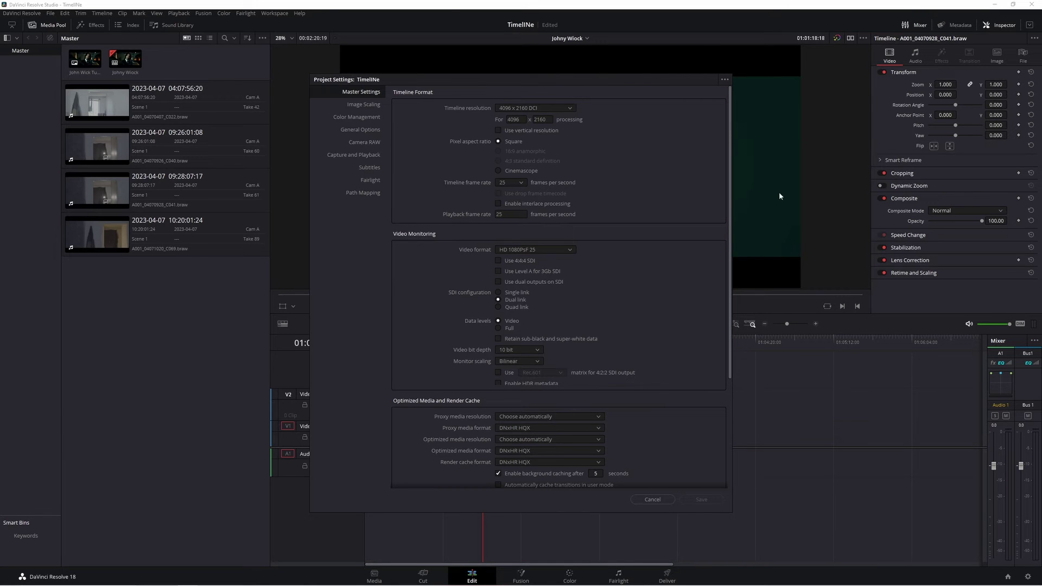
mouse_move(634, 78)
left_mouse_down()
mouse_move(339, 145)
mouse_move(631, 71)
left_mouse_up()
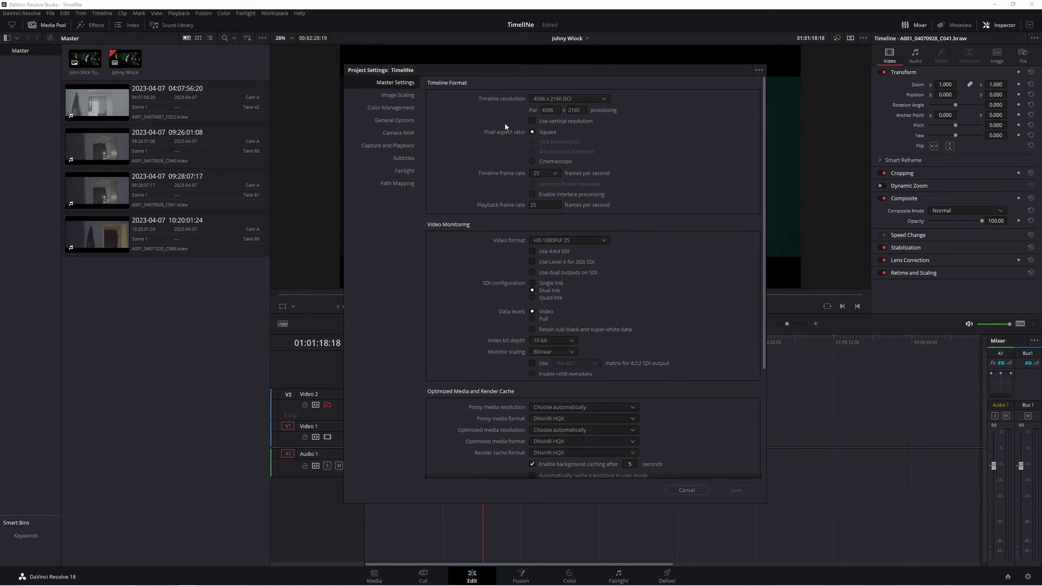
left_click(402, 108)
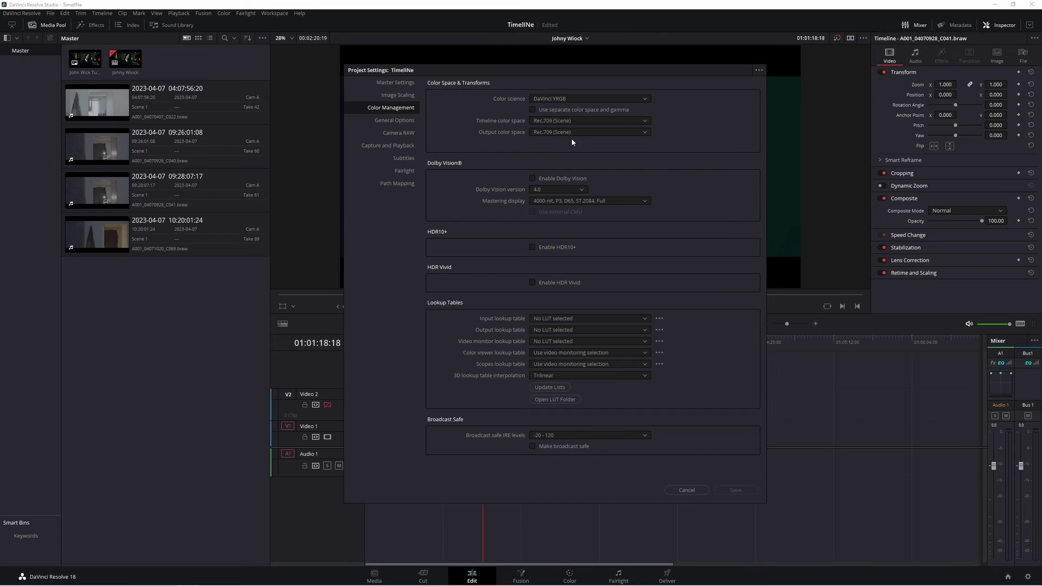
left_click(597, 99)
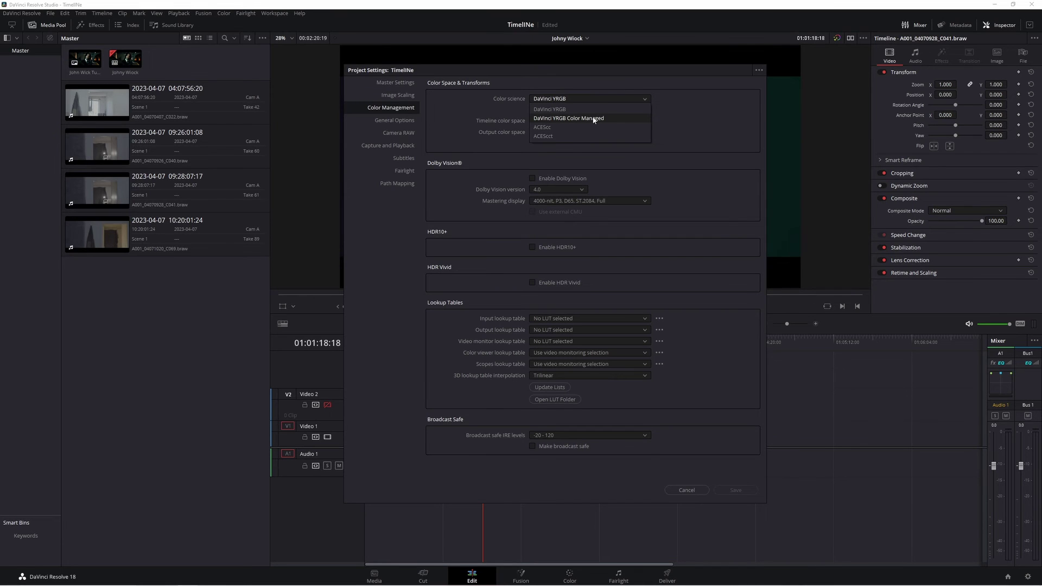
left_click(594, 118)
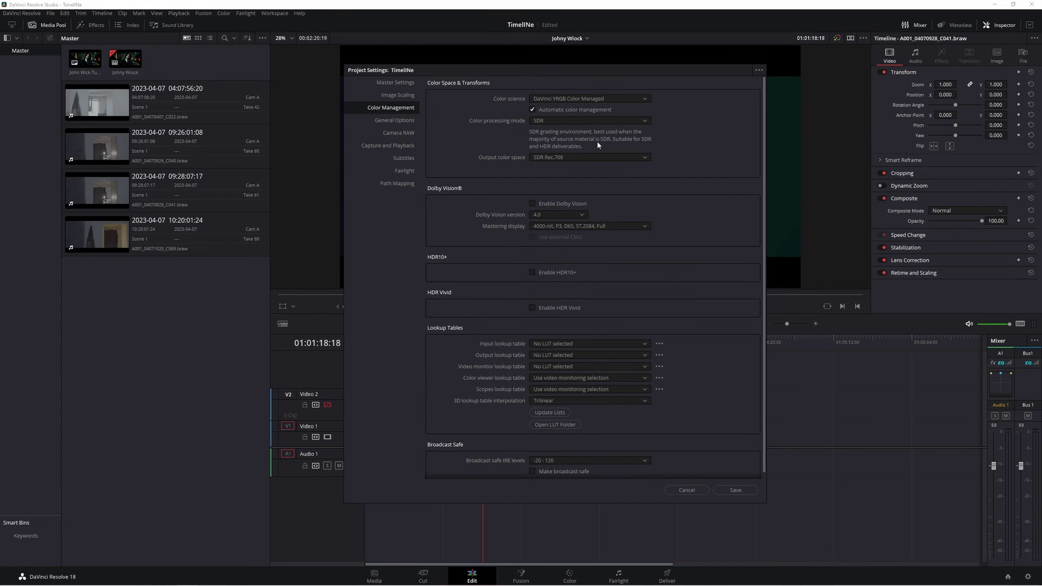
left_click(735, 490)
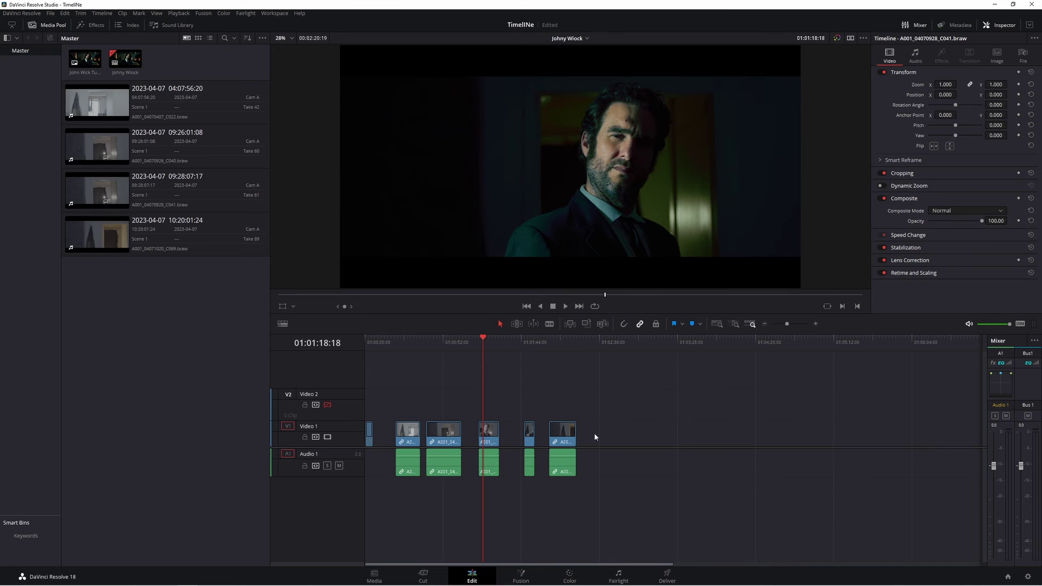
left_click(585, 579)
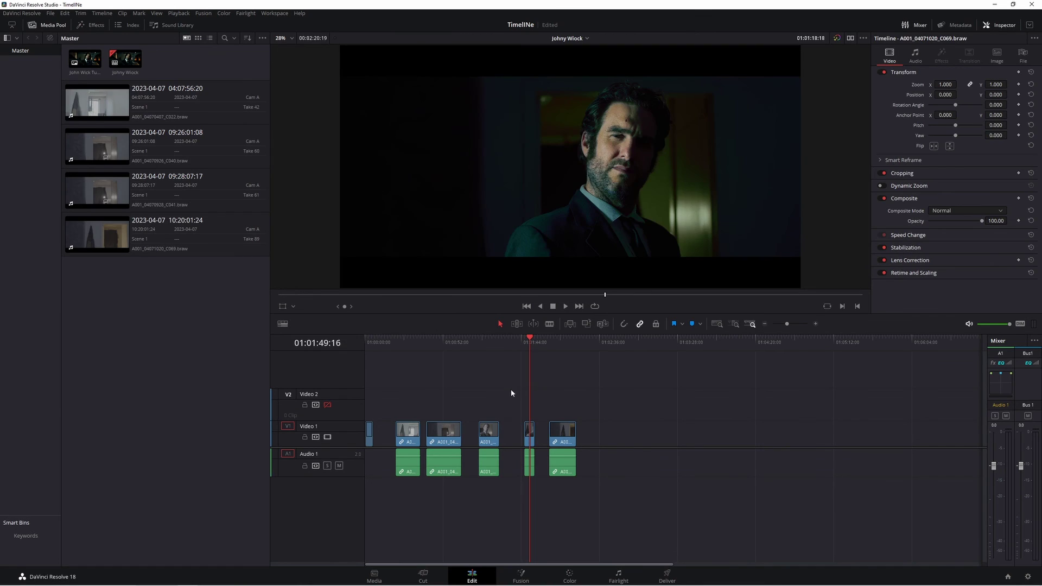
mouse_move(513, 342)
left_mouse_down()
mouse_move(483, 354)
mouse_move(393, 355)
mouse_move(531, 350)
left_mouse_up()
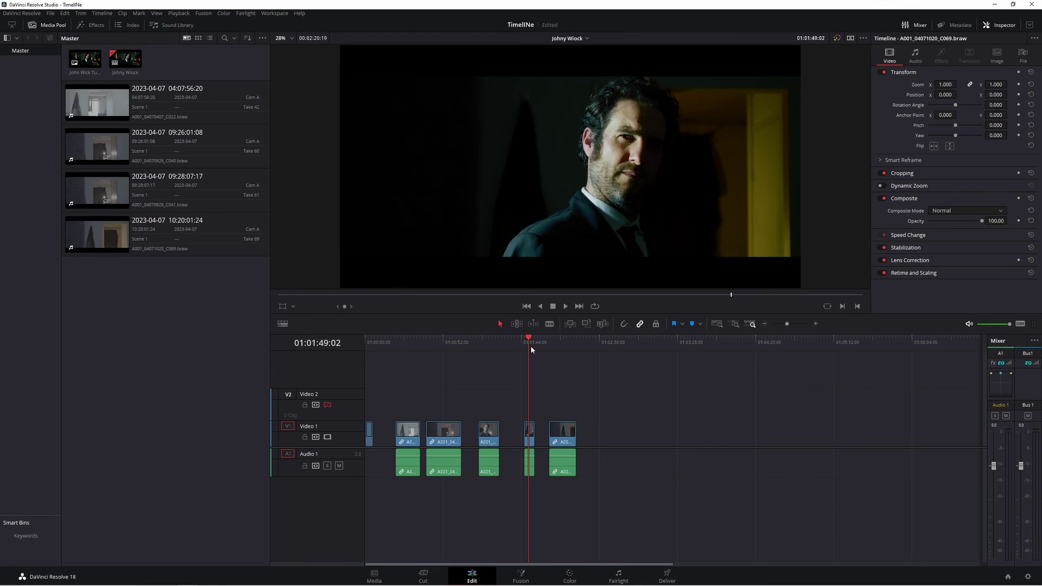